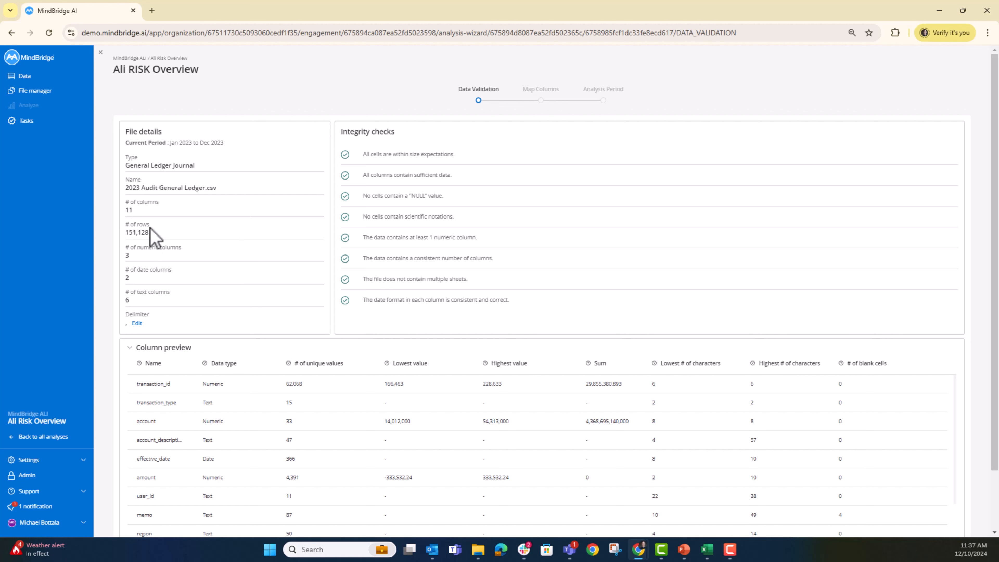
Step: Review the General Ledger Journal file's validation details and column preview, and proceed to column mapping
scroll(114, 348, down, 2)
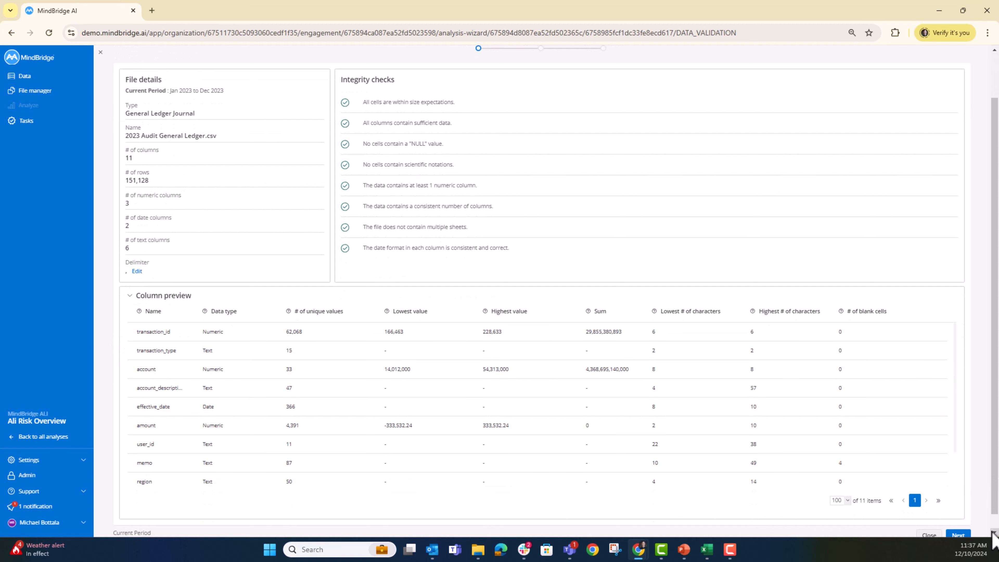
scroll(971, 515, down, 1)
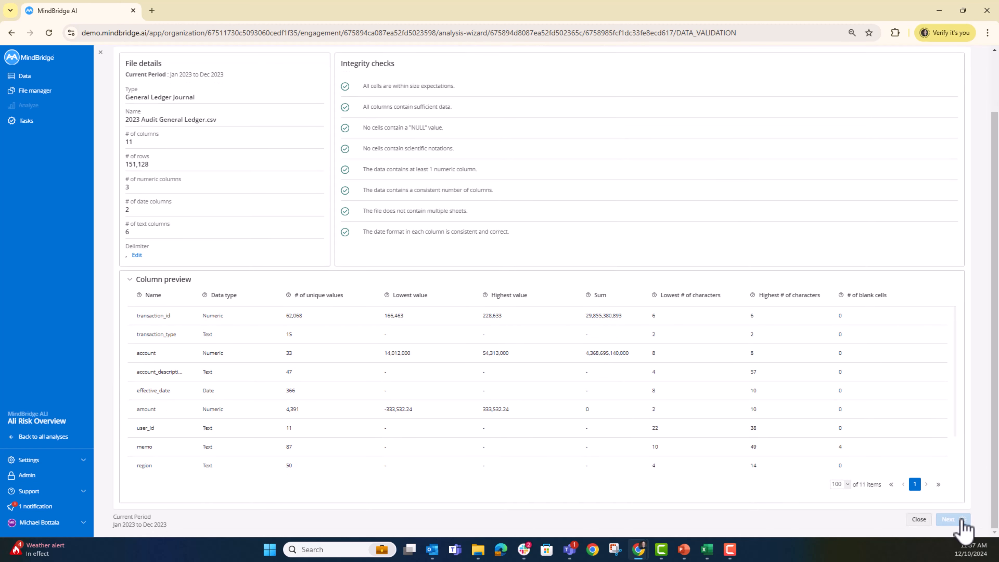
click(959, 520)
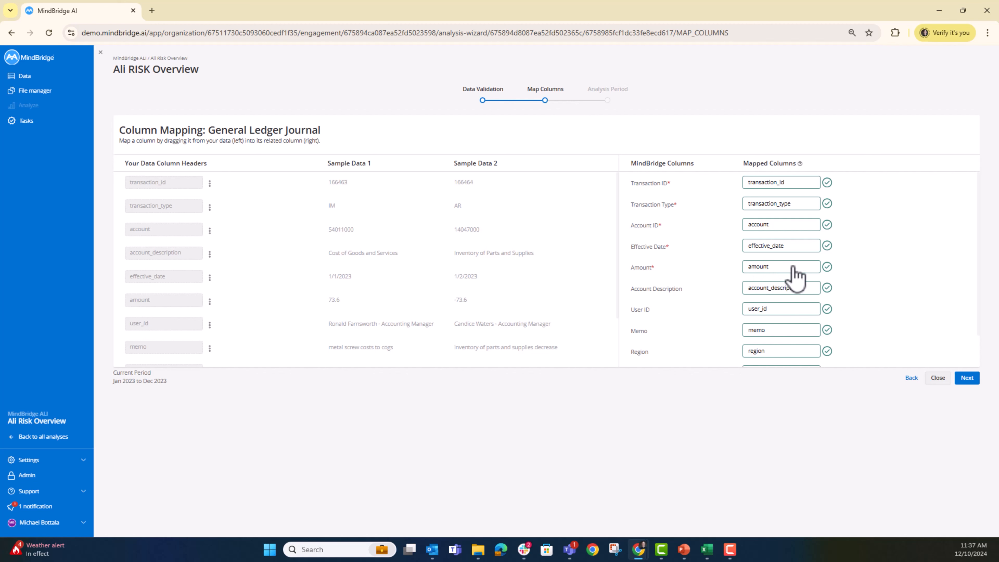
Step: Remove the amount column from the required Amount mapping and map it back to the same field
drag(791, 277, 197, 241)
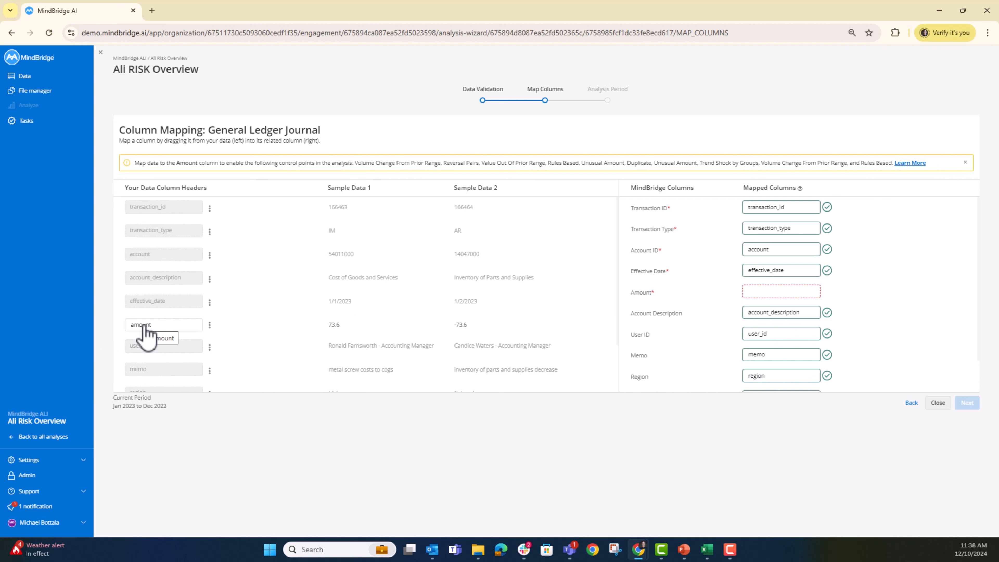
drag(144, 326, 763, 299)
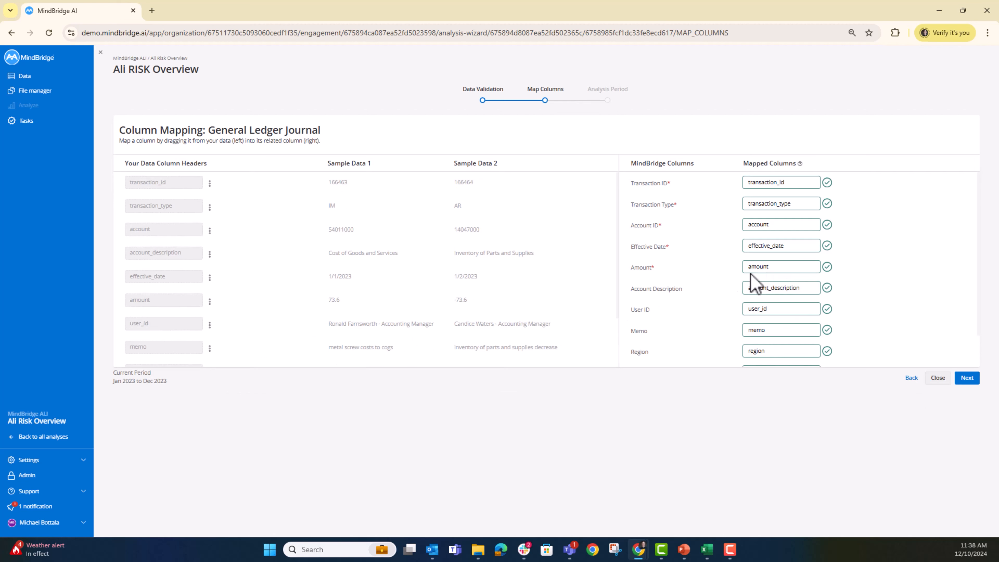
scroll(801, 220, down, 2)
scroll(789, 278, up, 2)
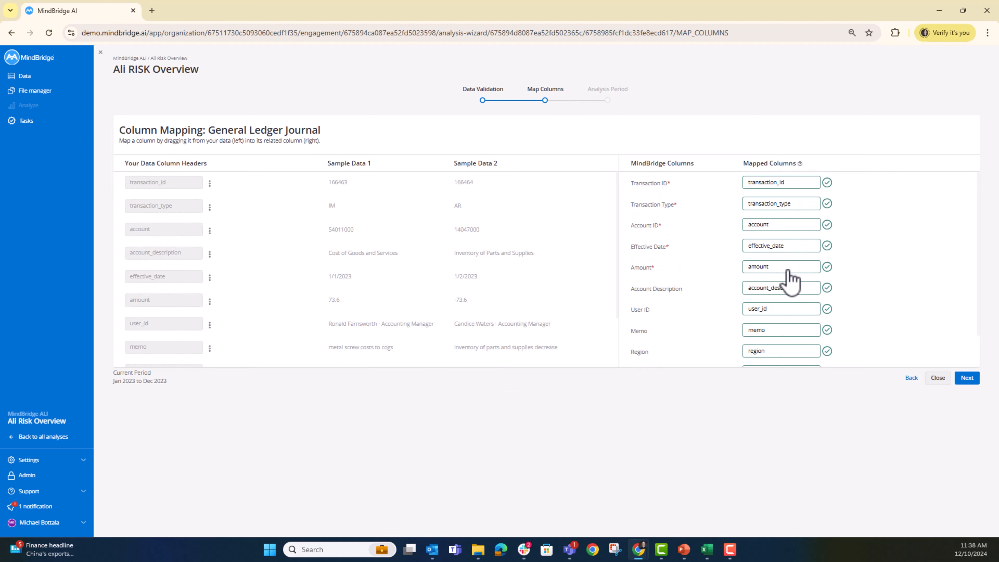
Step: Accept the column mapping and the current analysis period, and run the 2023 audit analysis
click(968, 379)
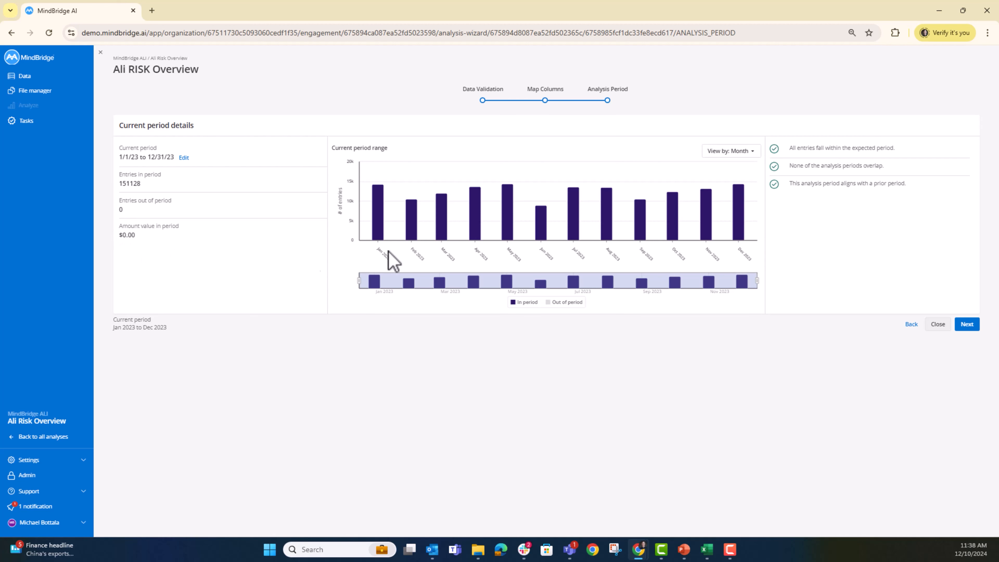
click(968, 325)
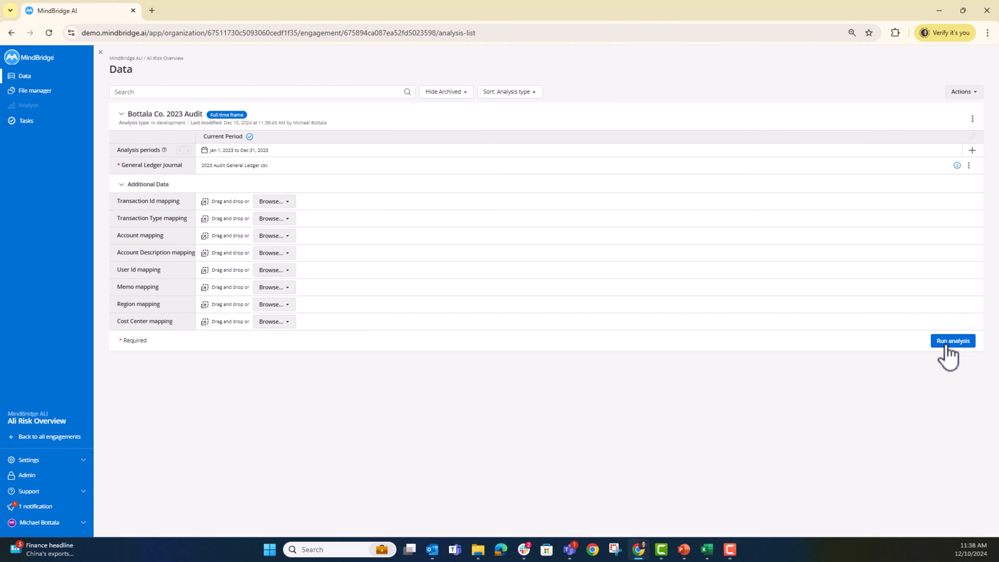
click(952, 341)
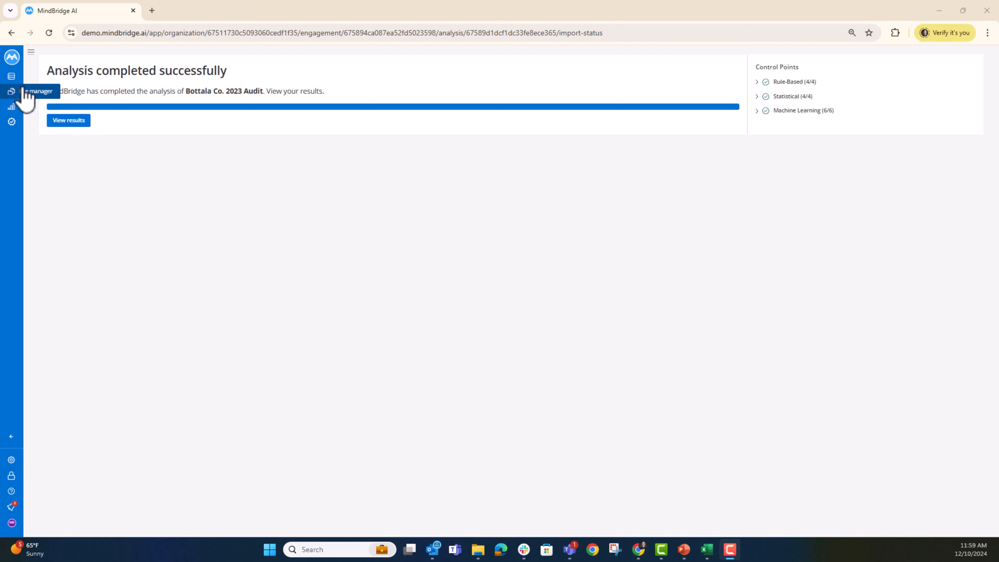
Step: Return to the engagement's data overview and expand the run history of the completed analysis
click(12, 80)
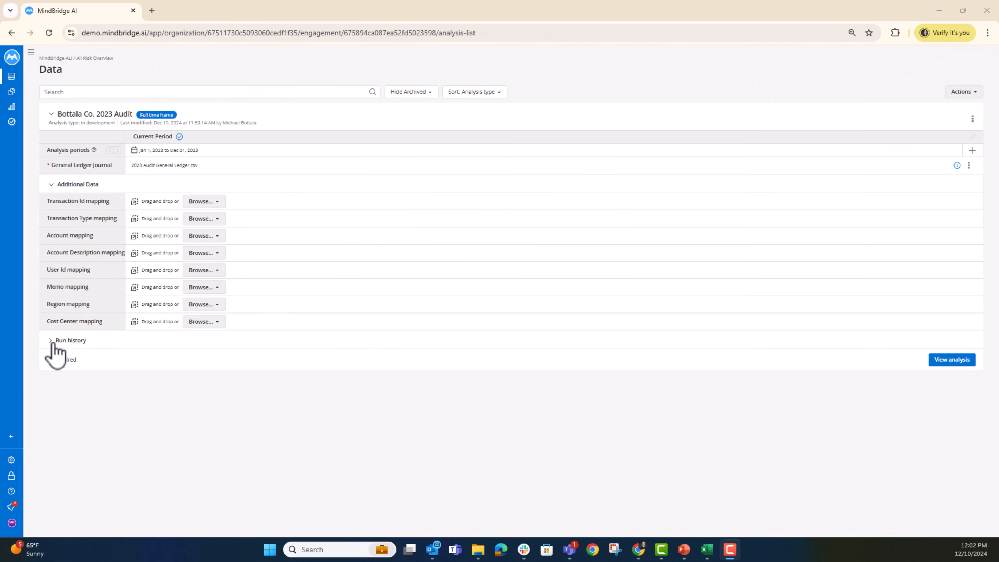
click(55, 346)
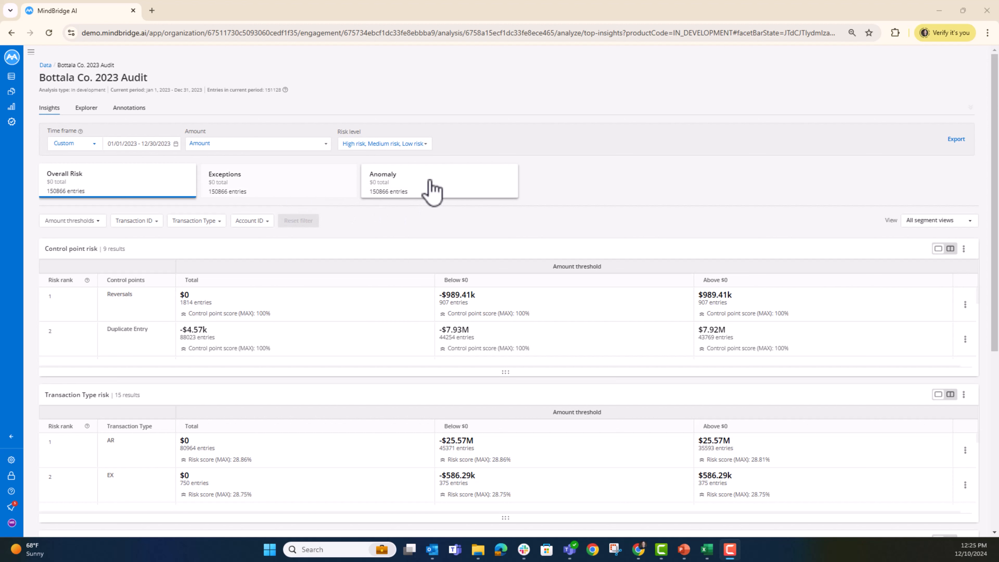
Step: Filter the analysis insights to High risk only, excluding Medium risk and Low risk
click(411, 144)
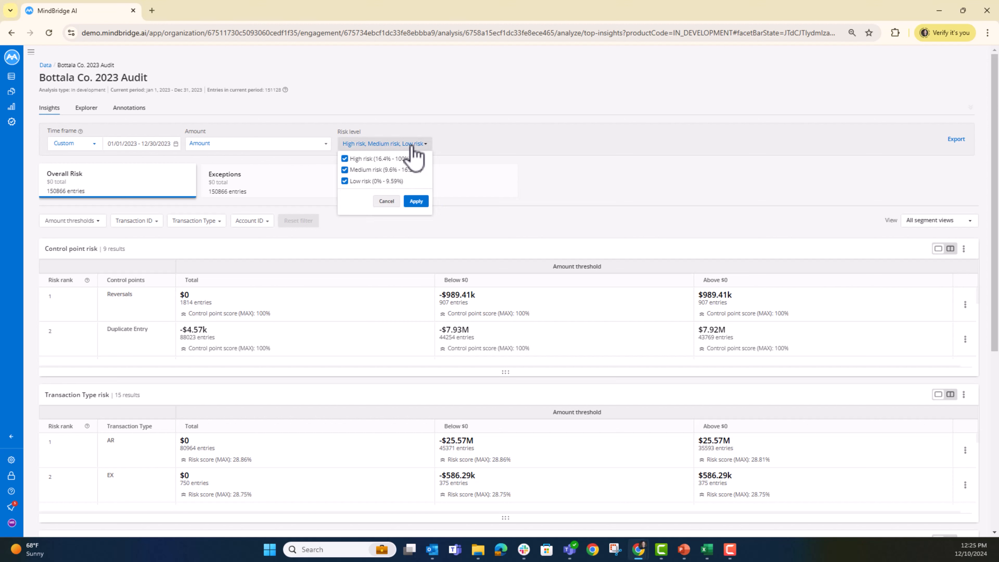
click(387, 172)
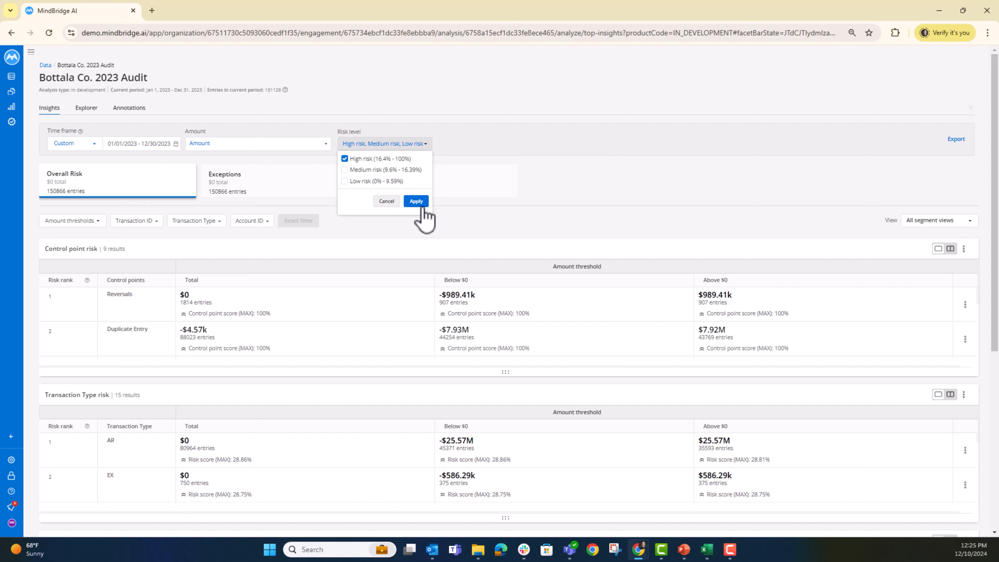
click(417, 202)
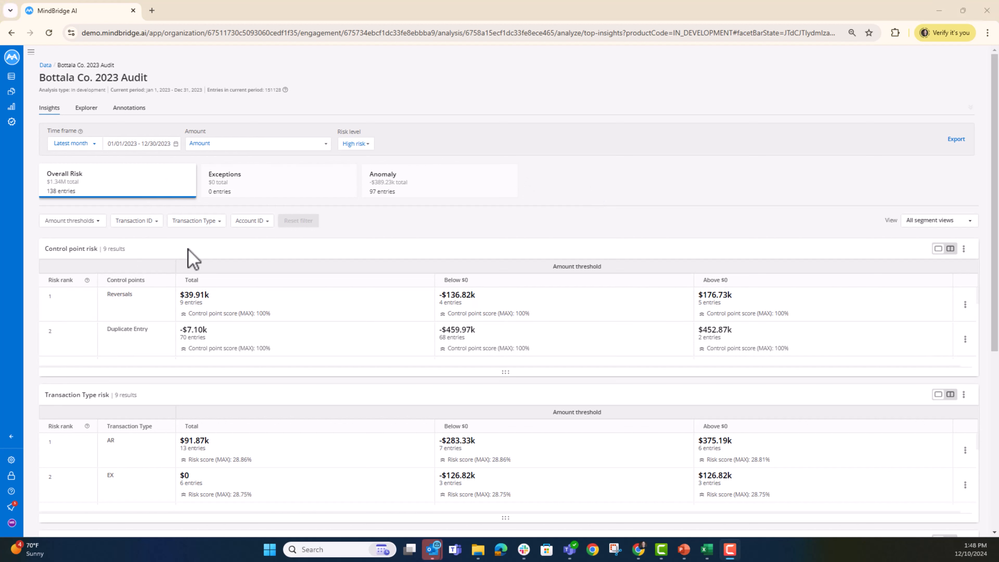
Step: Review the control point, transaction type and account risk tables, and open the Meal Expense account in Explorer
mouse_move(185, 279)
scroll(373, 205, down, 1)
scroll(376, 214, down, 1)
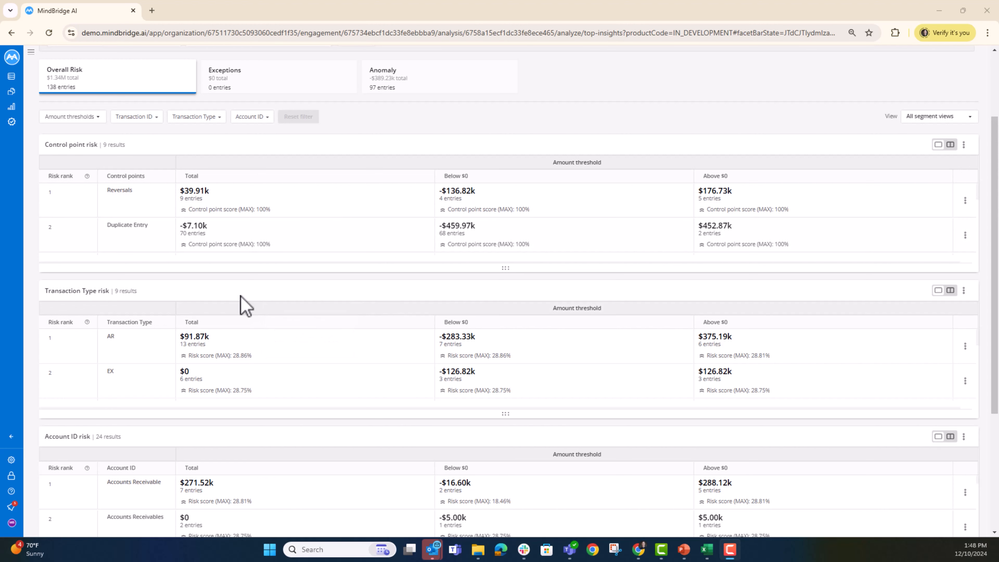
scroll(235, 289, down, 1)
scroll(234, 280, down, 1)
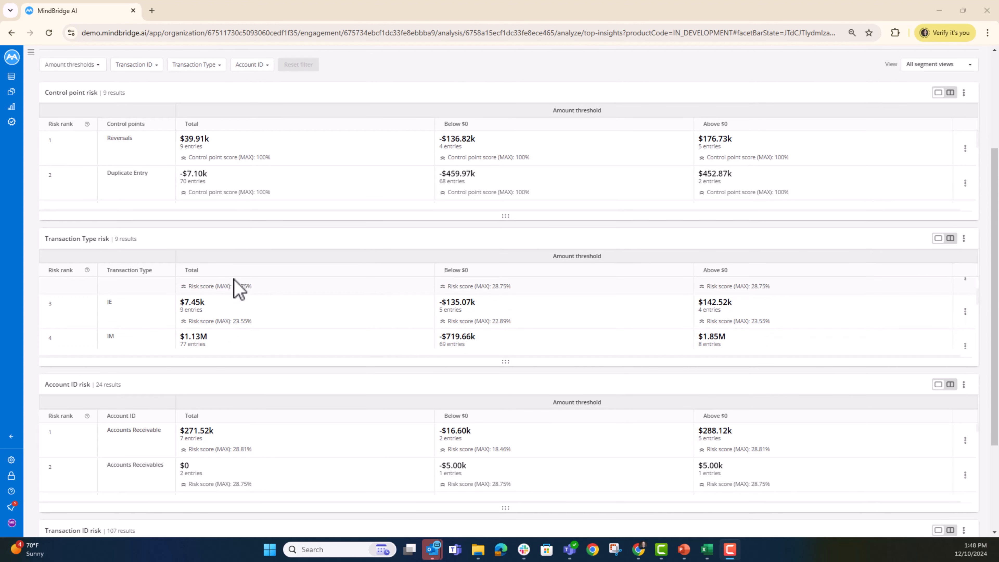
scroll(189, 376, down, 1)
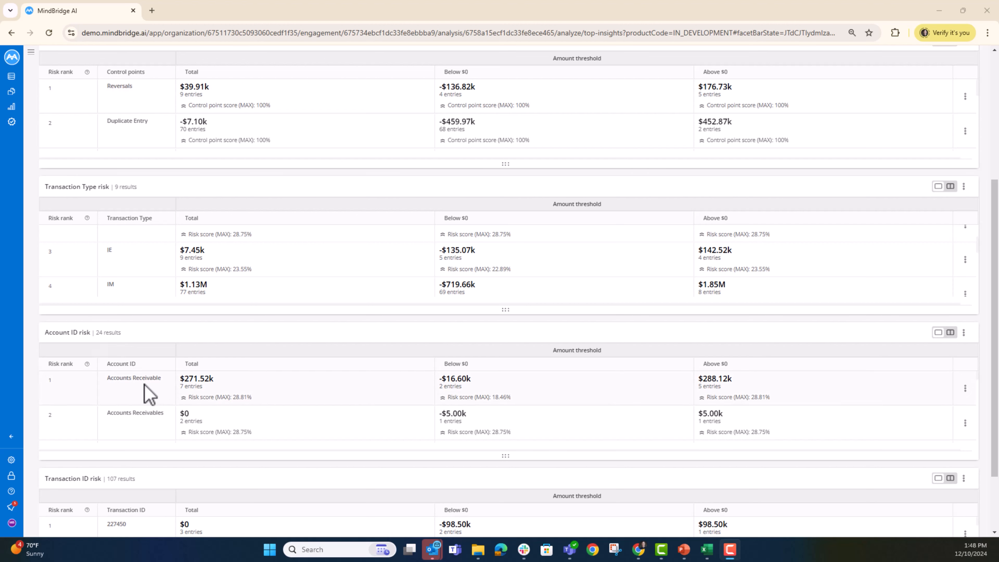
scroll(152, 397, down, 1)
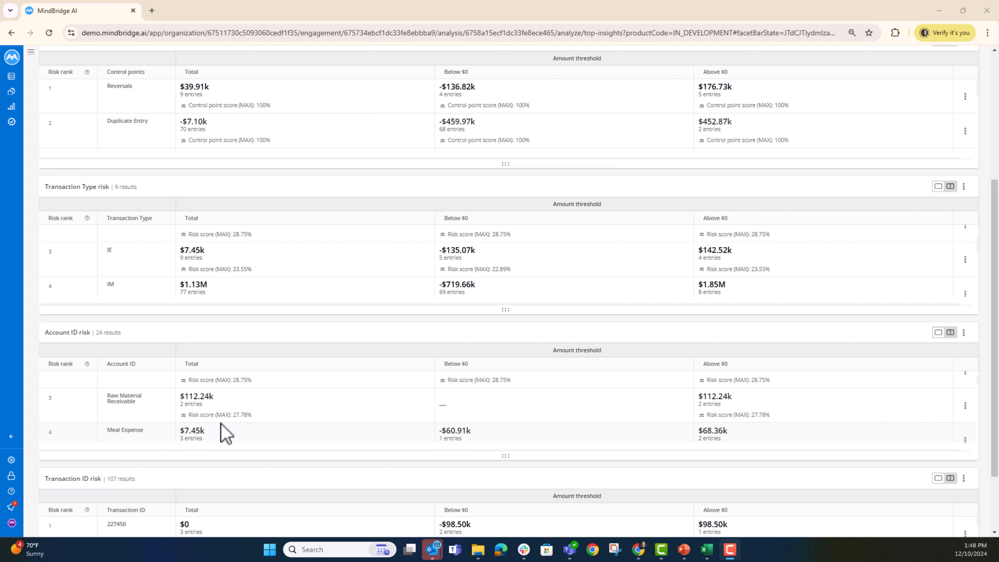
click(966, 441)
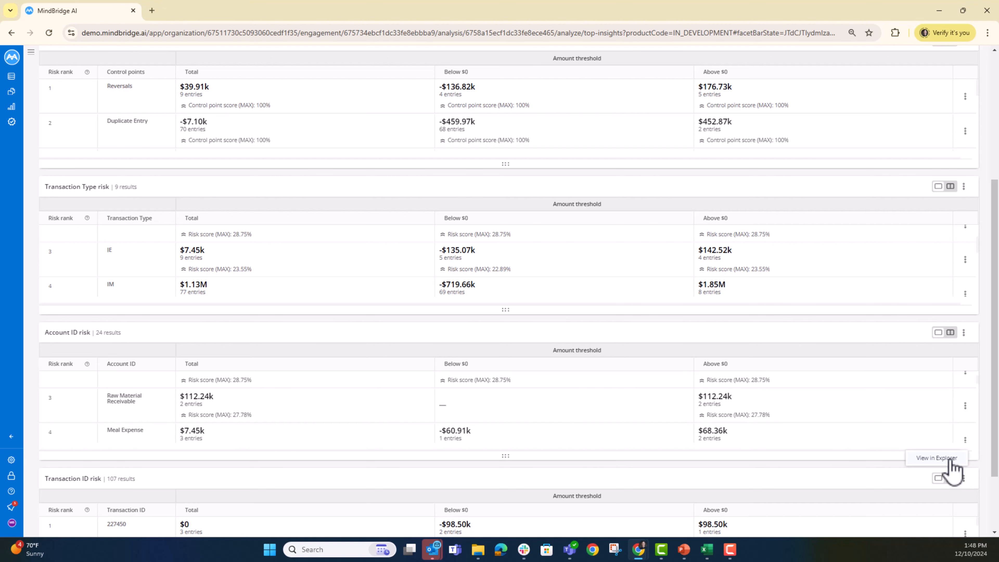
click(951, 459)
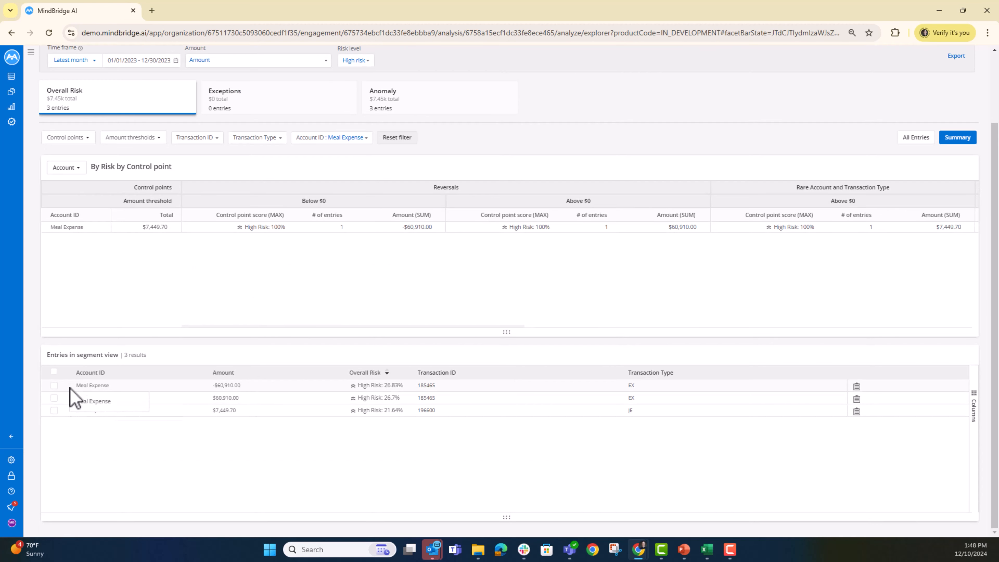
Step: Select all Meal Expense entries in the segment view and start creating a task for them
click(54, 372)
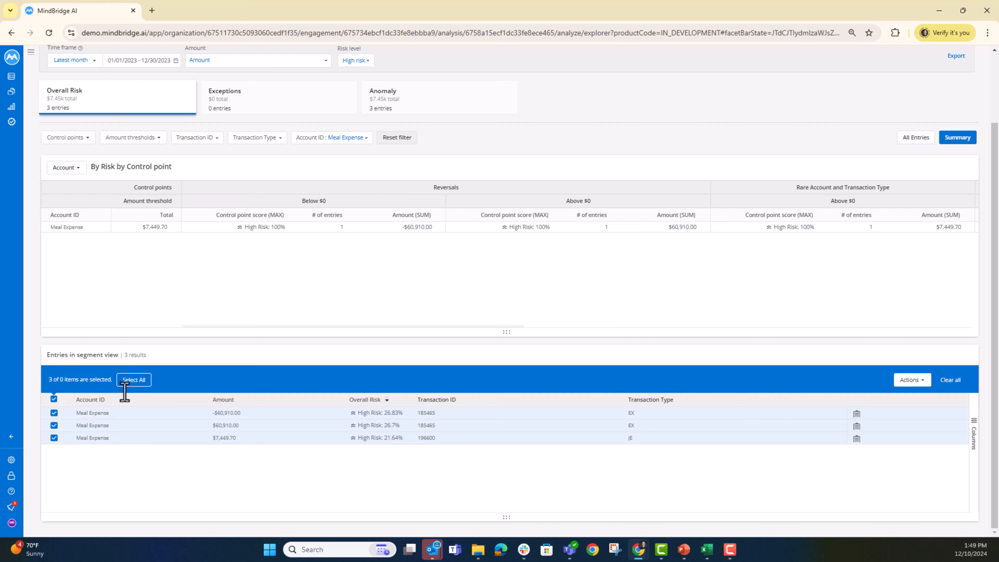
click(916, 381)
click(919, 394)
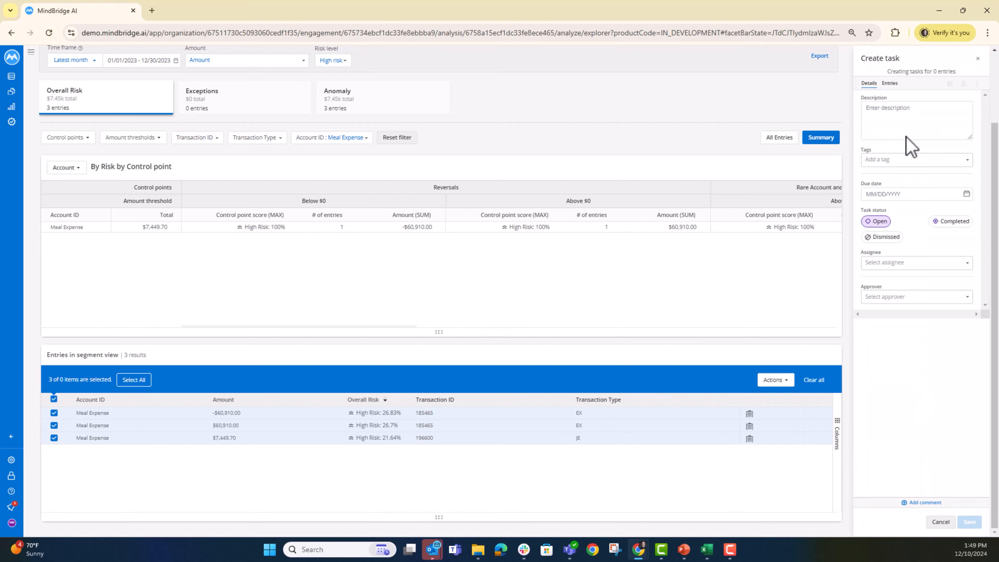
Step: Enter the task description "High risk account impacting meals. Please investigate."
click(913, 118)
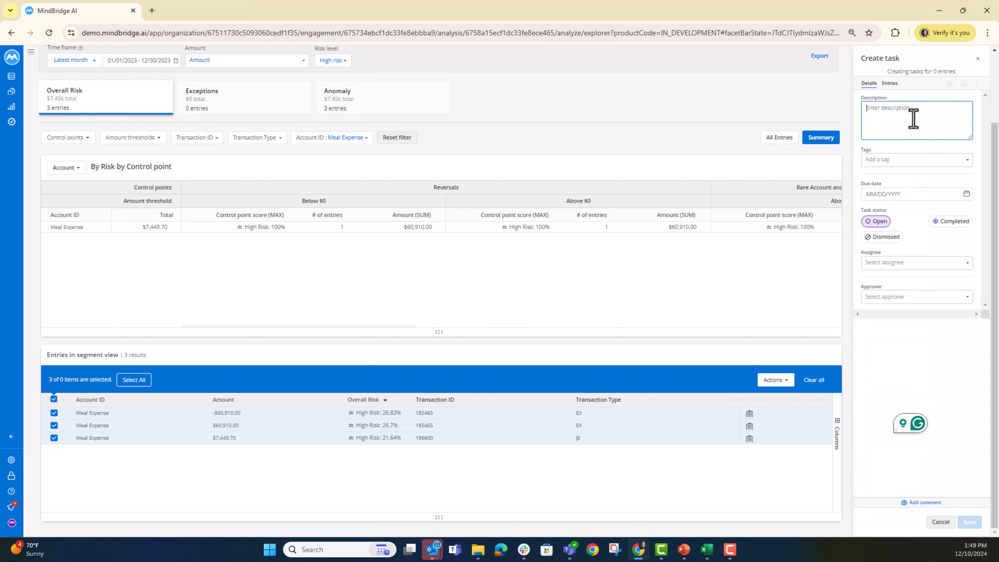
text(Hi)
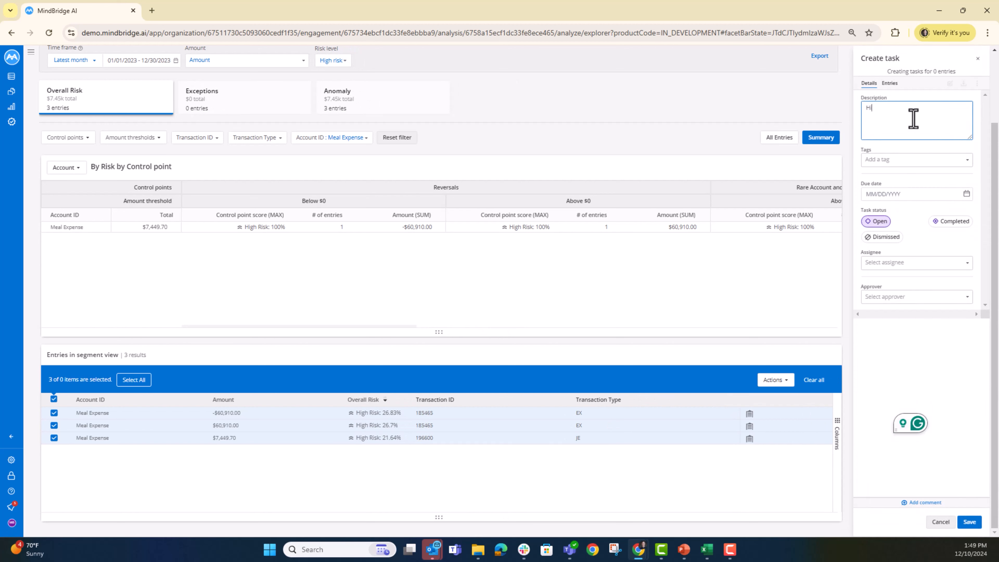
text(gh risk account)
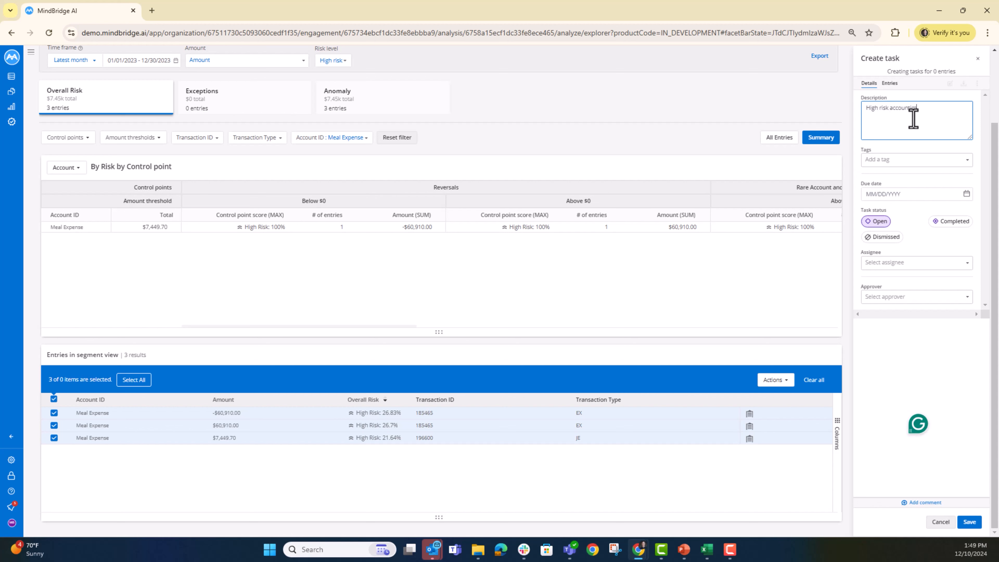
text( impacting mea)
text(ls  Please invest)
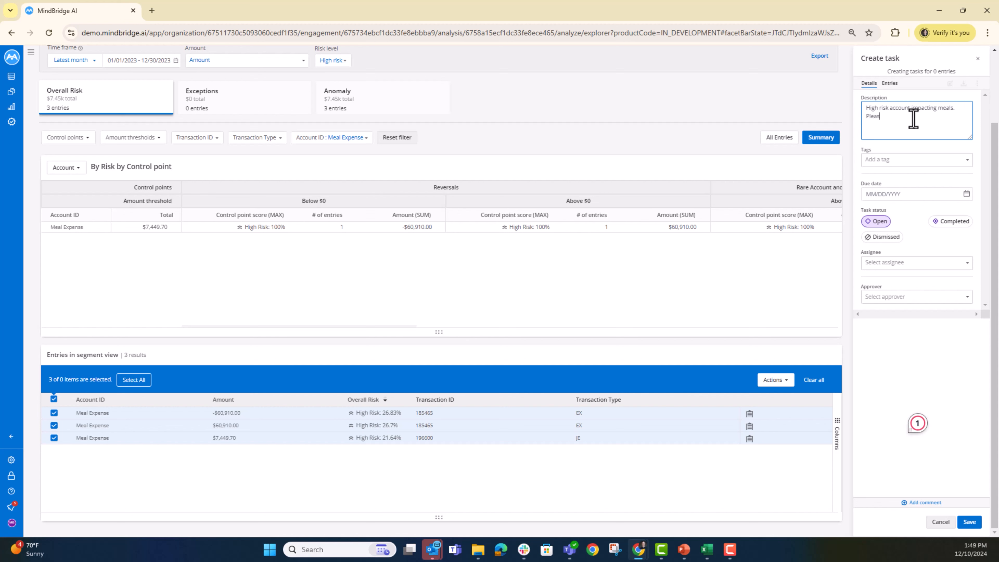
text(igate.)
Step: Add the tag "high risk entry" to the task and set its due date to 12/31/2024
click(899, 164)
text(high risk entry)
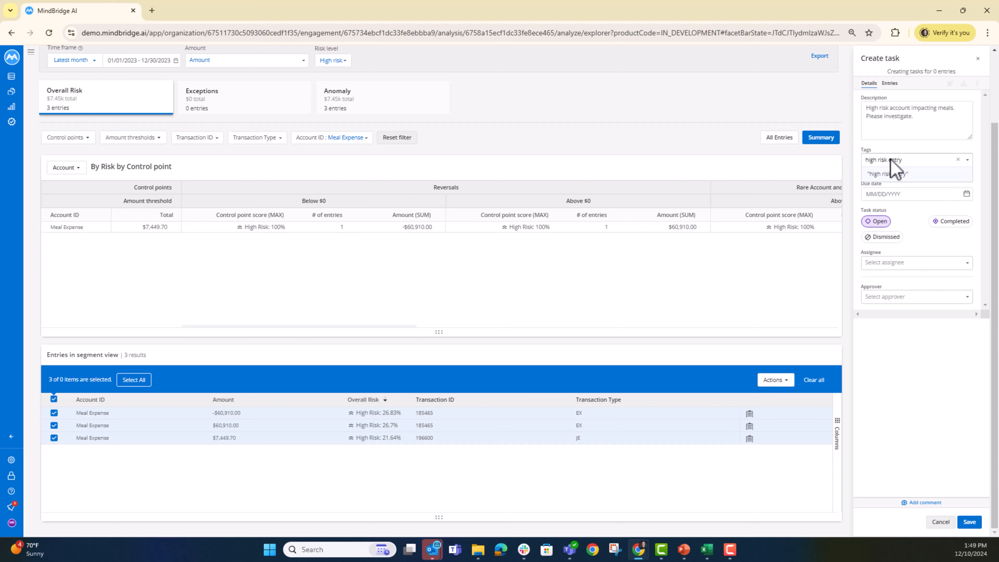
click(891, 174)
click(888, 194)
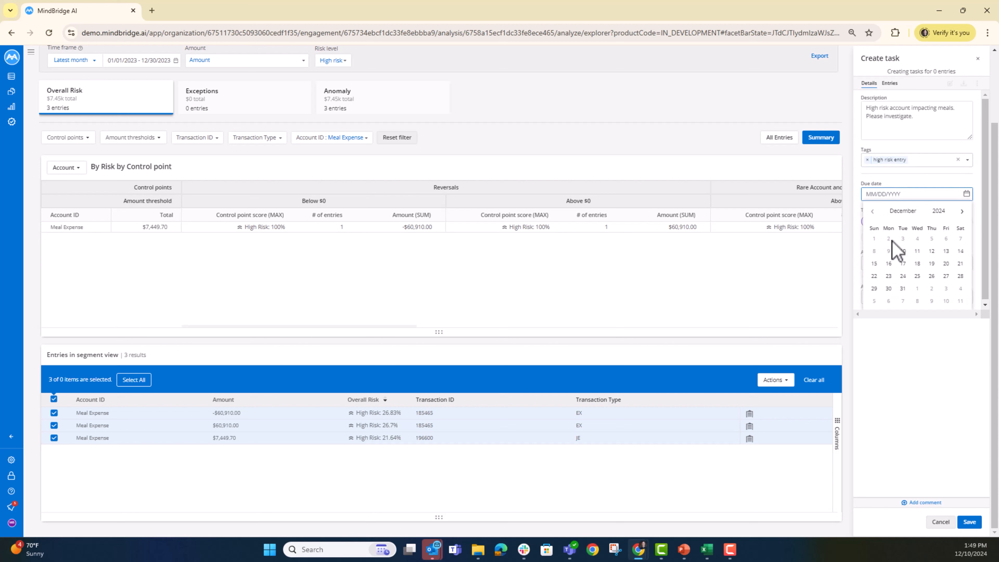
click(903, 288)
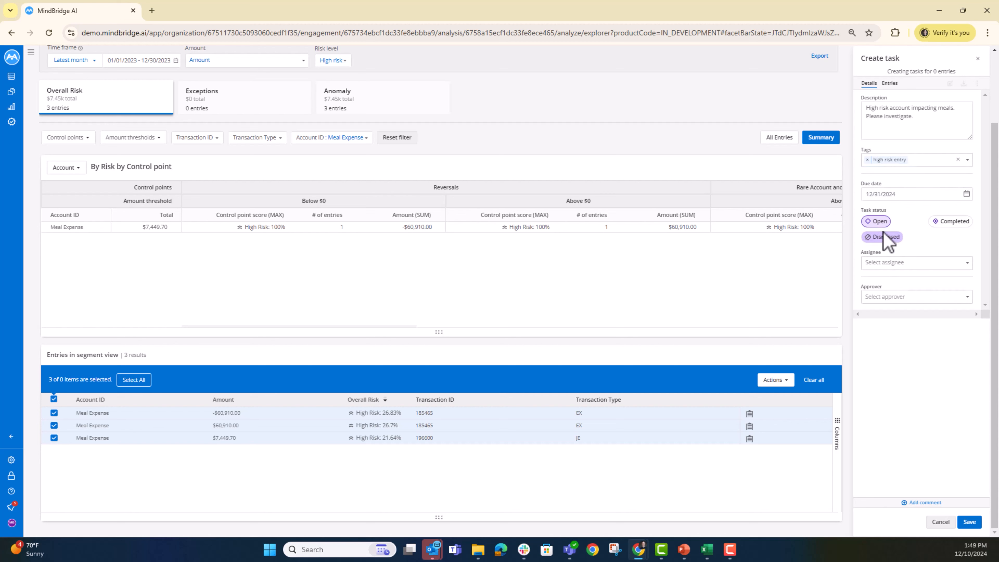
Step: Choose the same team member, second in the user list, as both the task's assignee and approver
click(905, 263)
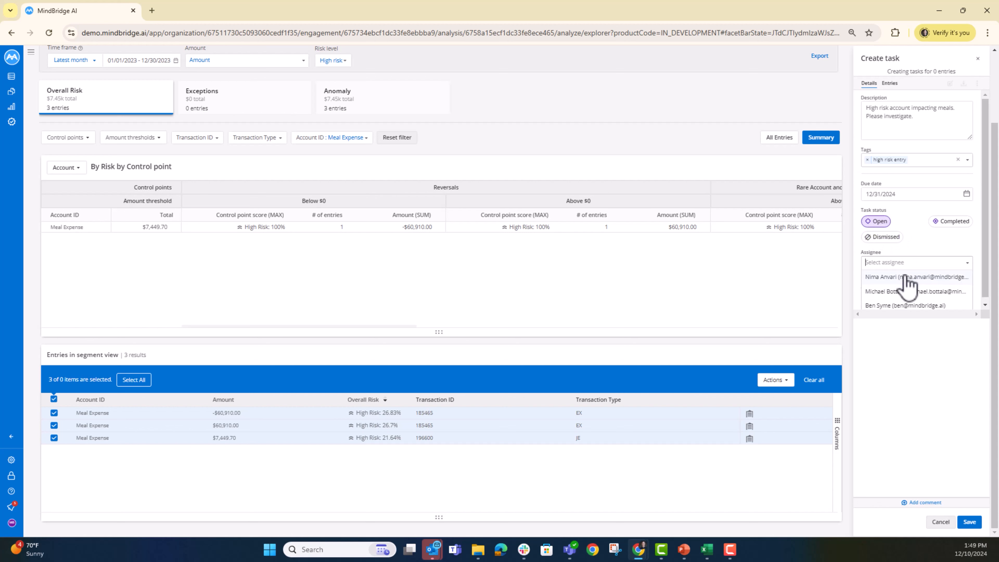
click(906, 291)
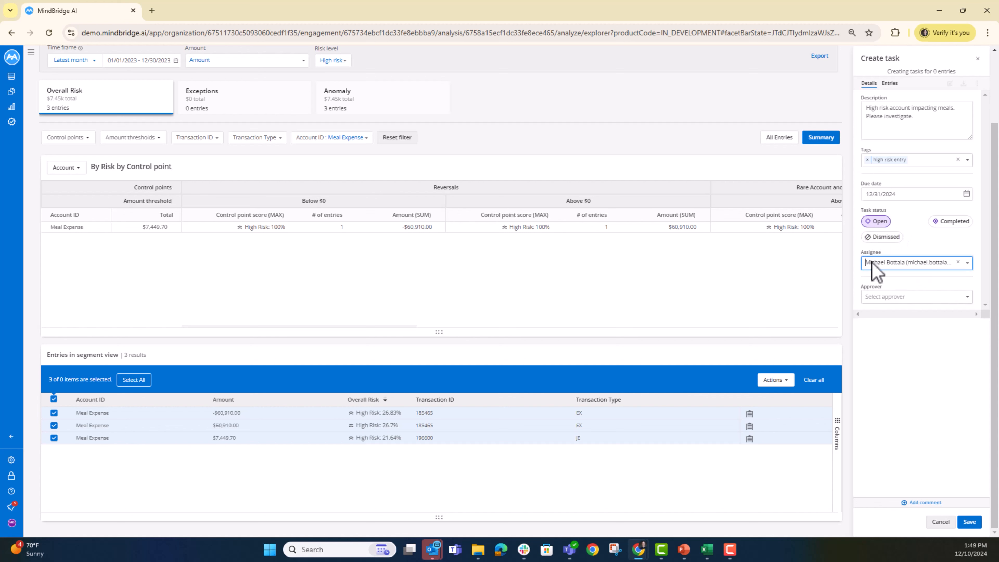
click(885, 297)
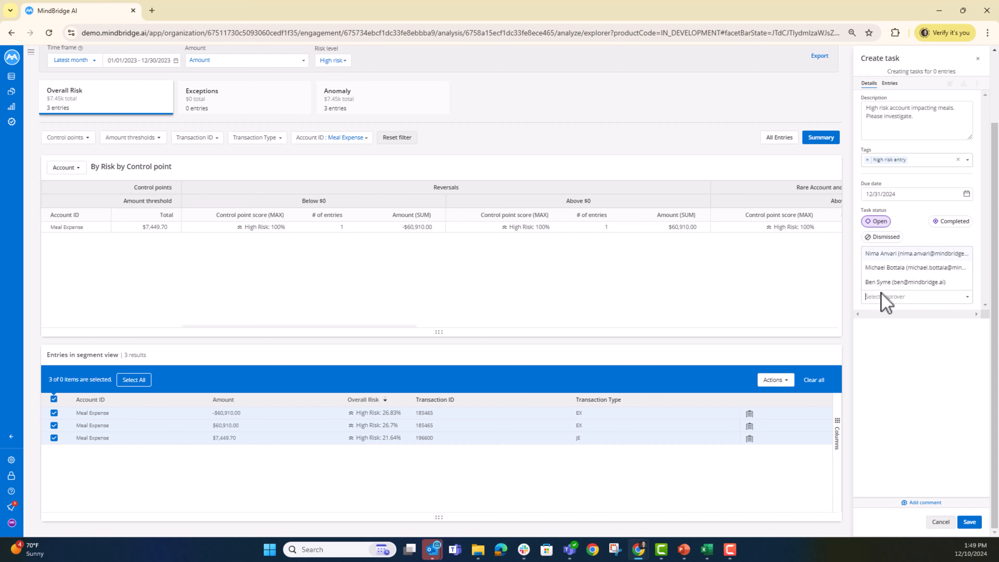
click(883, 271)
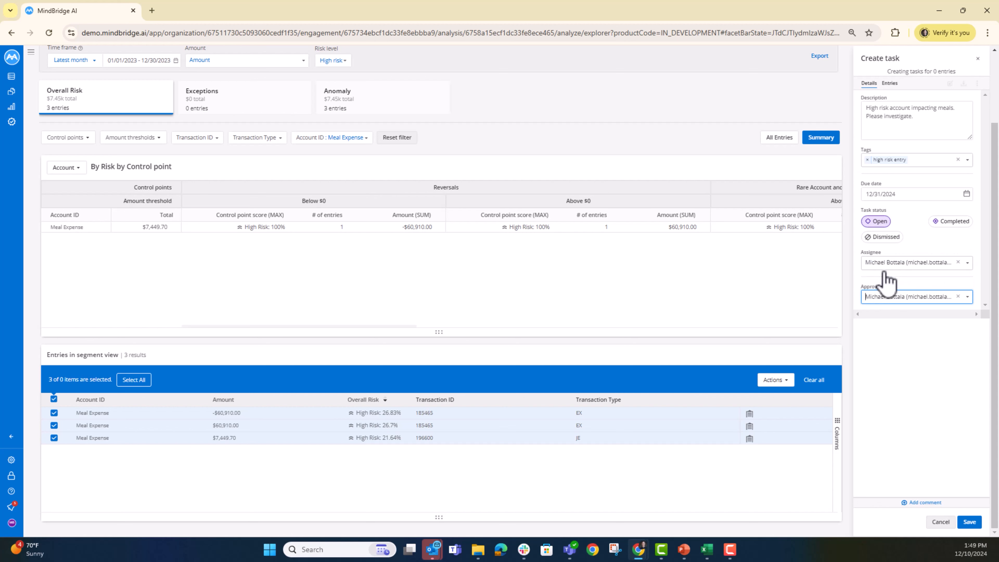
Step: Add the comment "high monetary value outside of my expectations." to the new task and save it
click(921, 505)
click(906, 482)
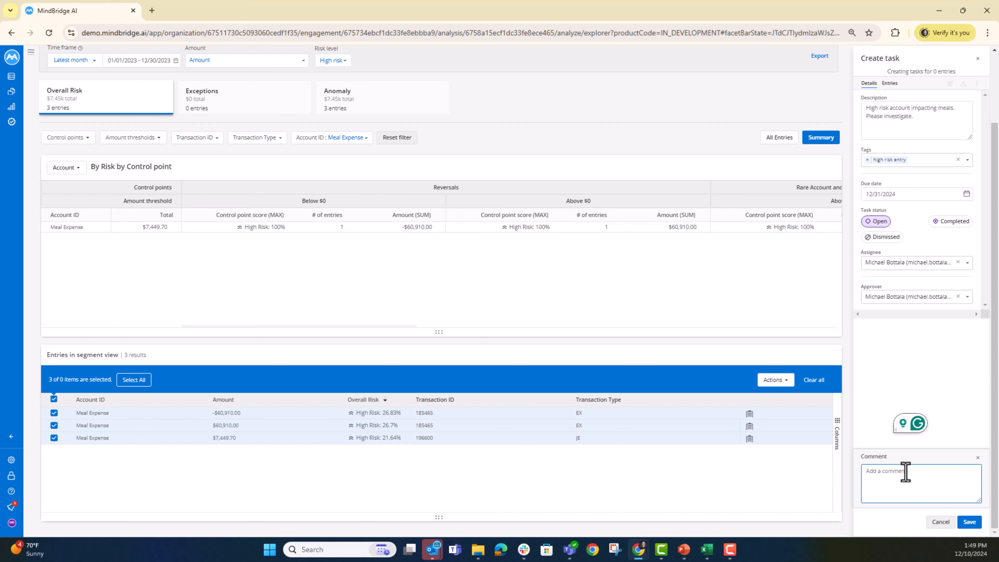
text(high monetary)
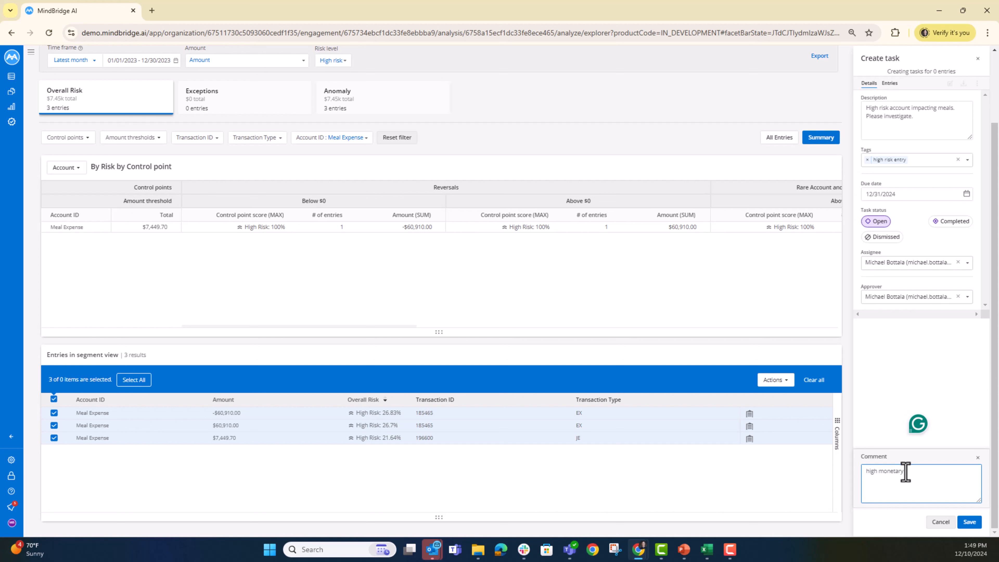
text( value outside of my expectations.)
click(977, 524)
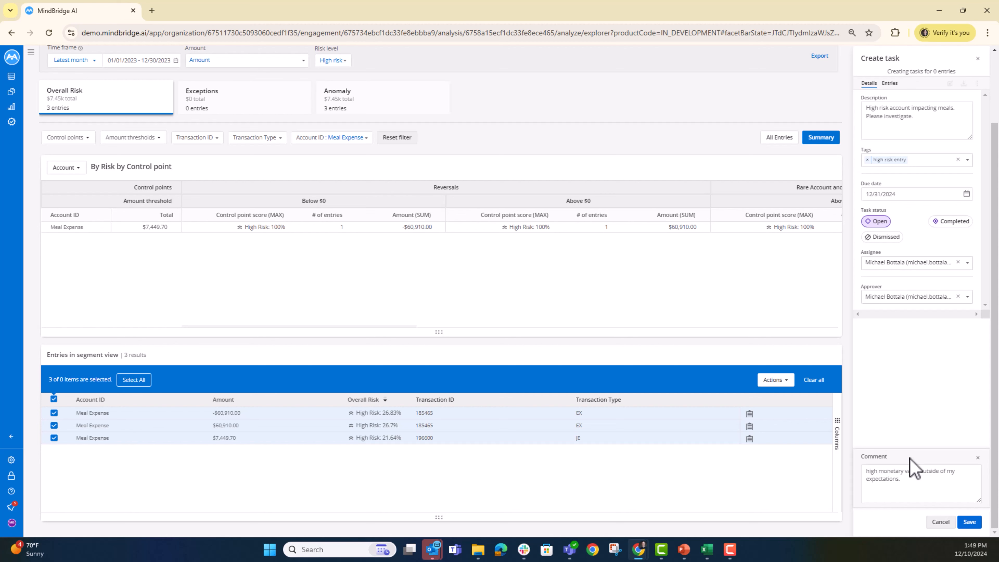
Step: Return to the analysis insights and clear the Meal Expense selection from the account ID filter
scroll(350, 263, up, 3)
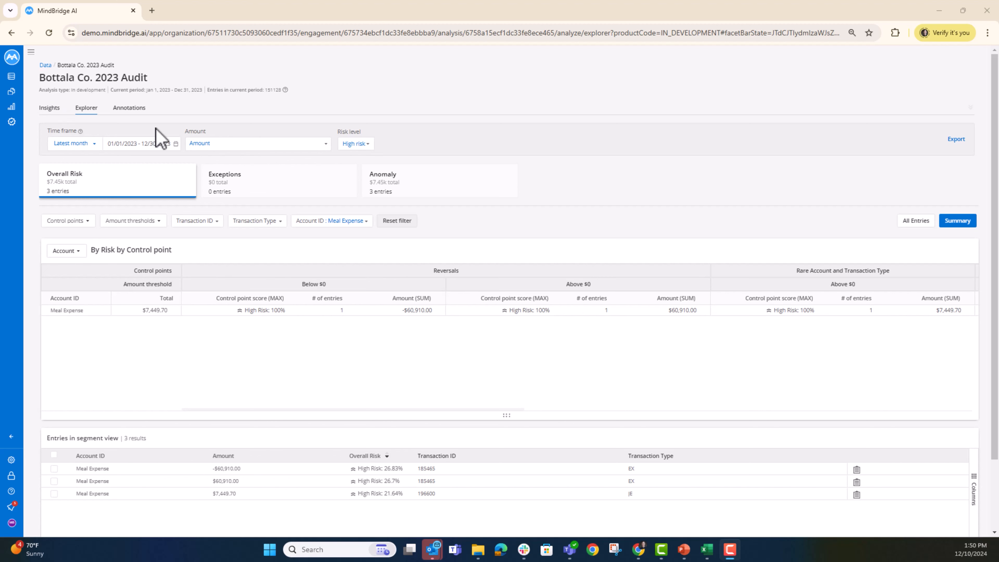
click(51, 110)
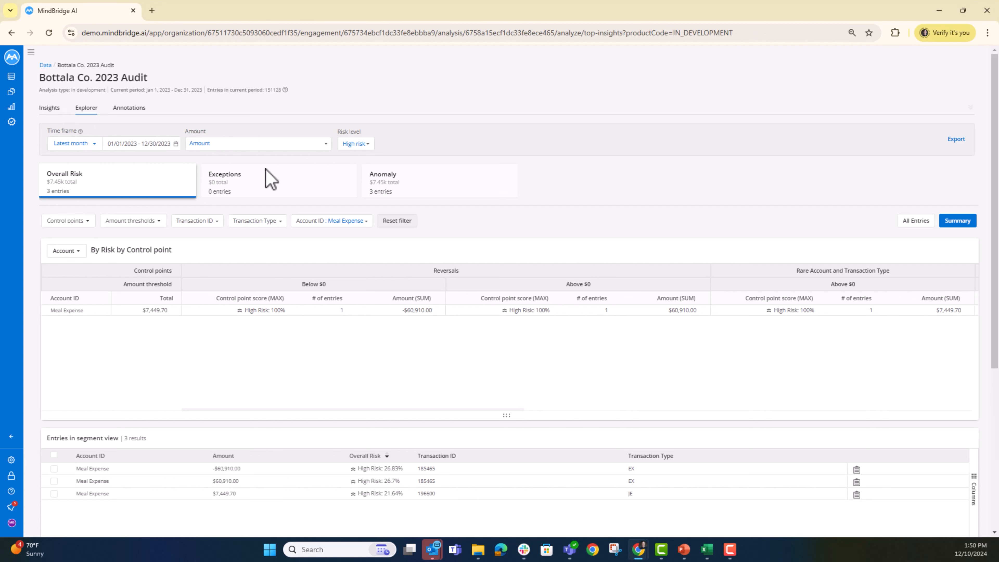
click(290, 221)
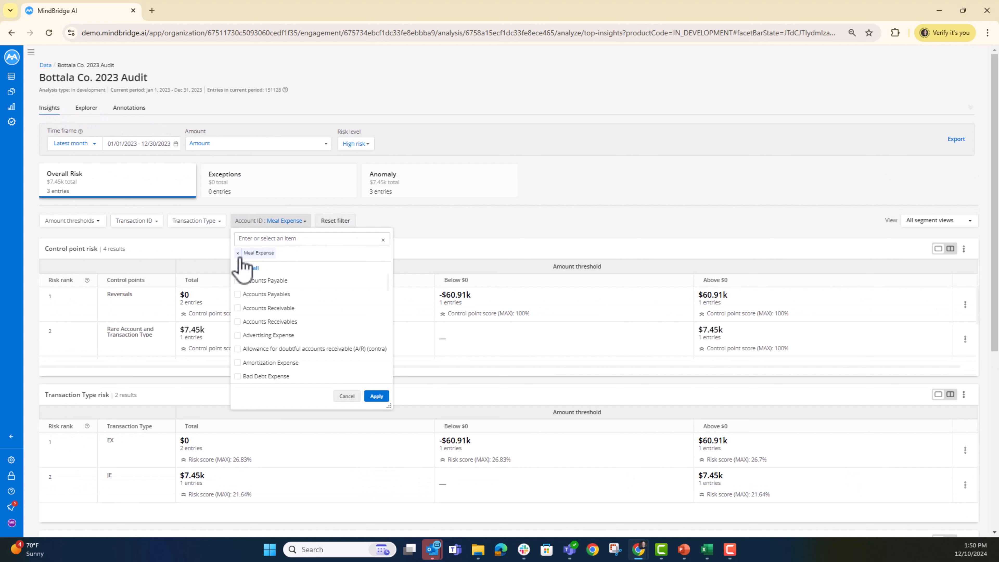
click(248, 267)
click(376, 396)
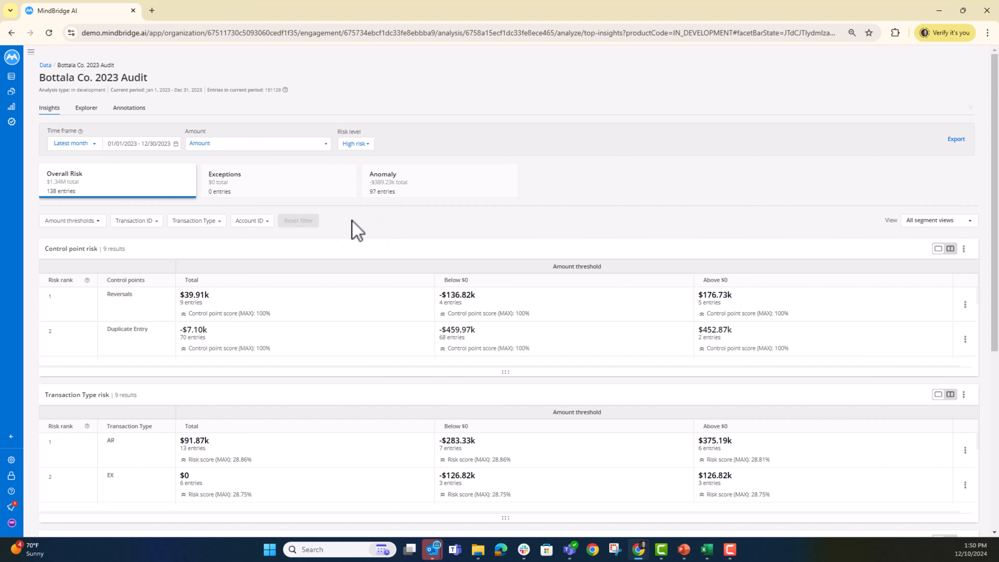
Step: Filter the high-risk insights to transaction type JE
click(193, 222)
scroll(212, 315, down, 3)
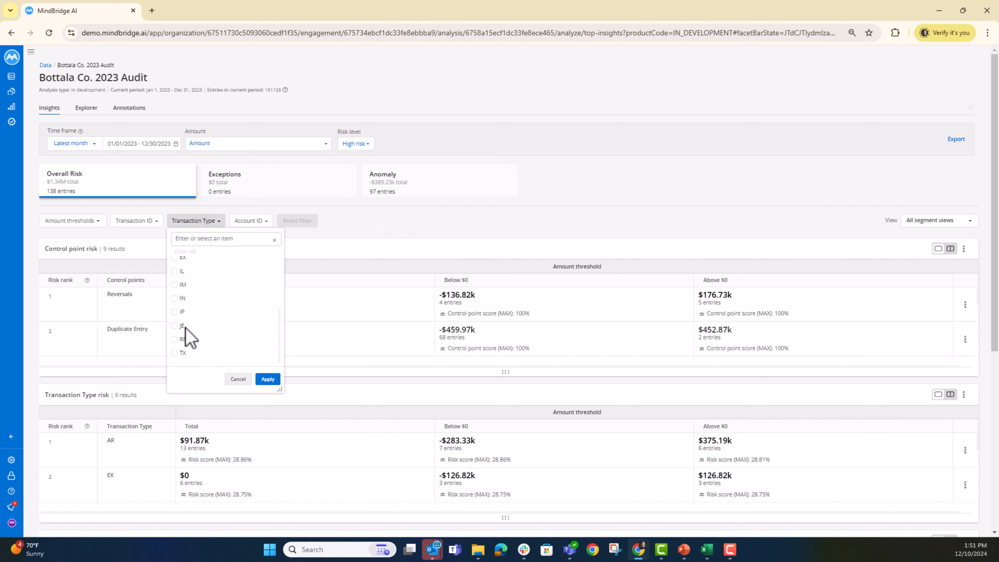
click(174, 327)
click(268, 396)
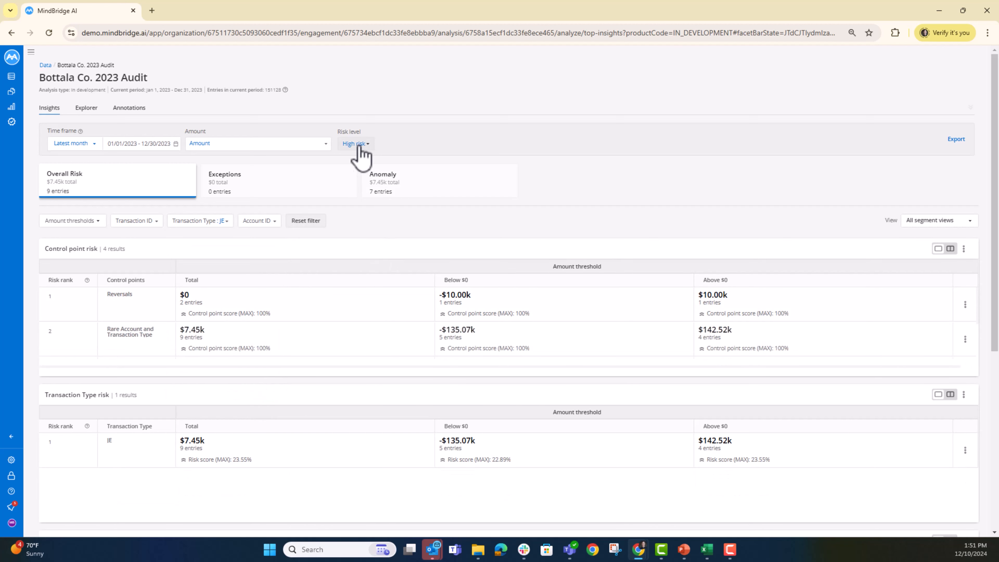
Step: Examine the control point, transaction type, account ID and transaction ID risk tables for the JE entries
scroll(417, 242, down, 2)
scroll(416, 242, down, 3)
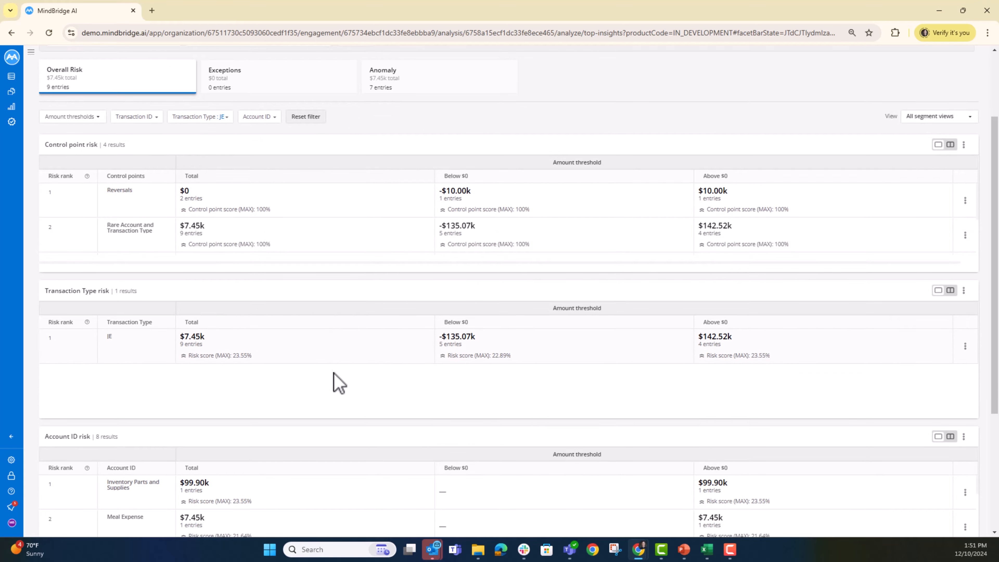
scroll(339, 368, down, 2)
scroll(326, 317, up, 1)
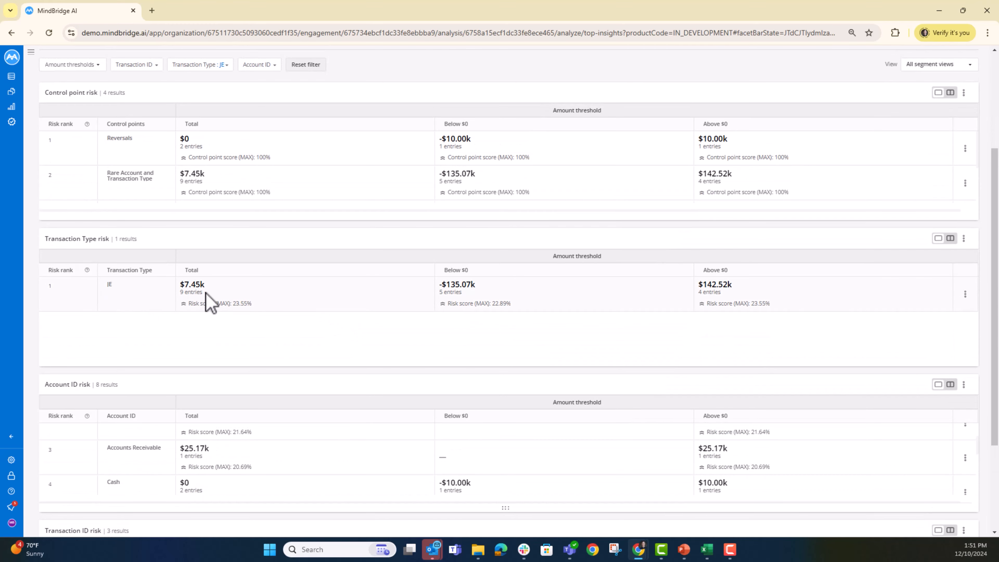
scroll(207, 332, down, 2)
scroll(208, 323, down, 1)
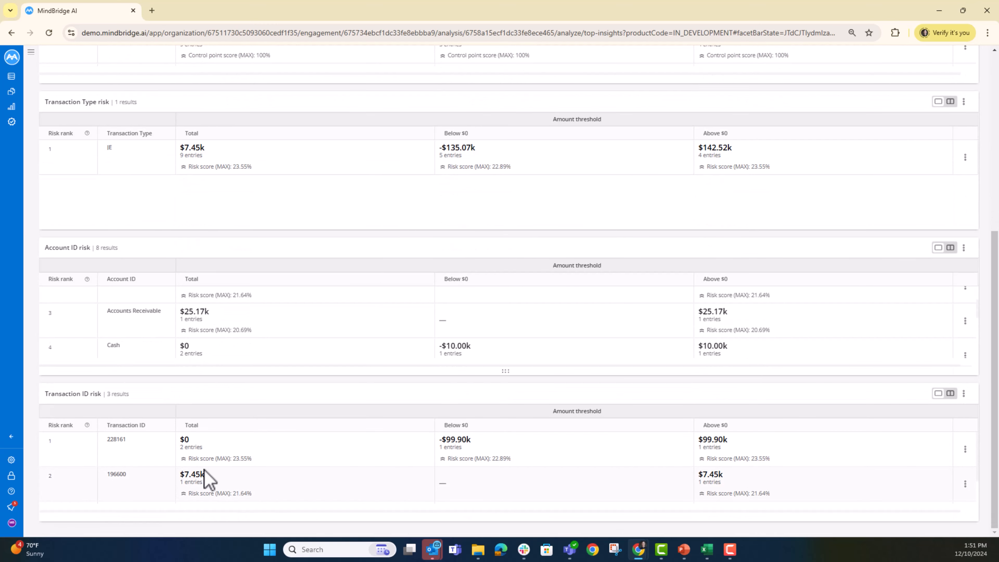
scroll(159, 467, down, 1)
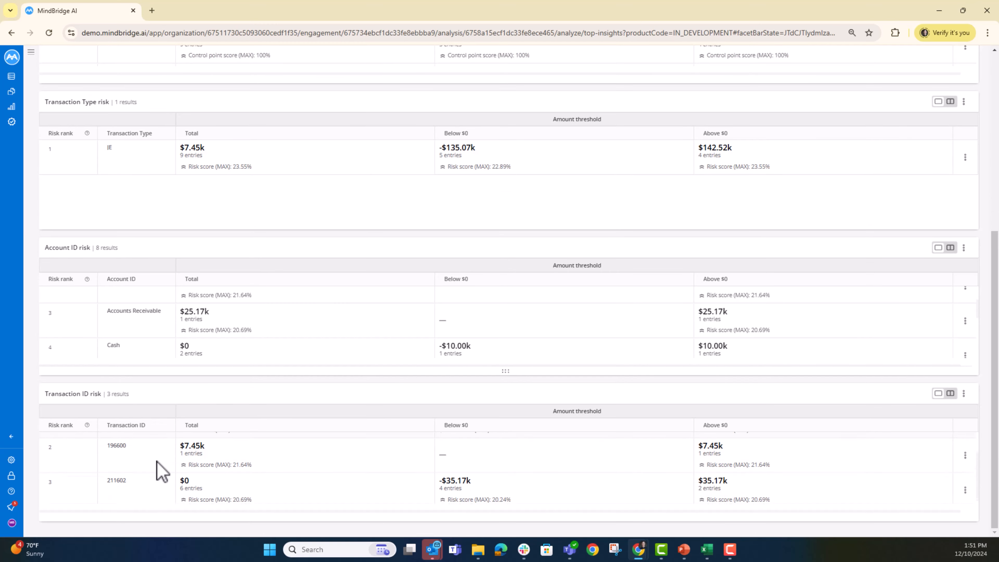
scroll(163, 483, up, 1)
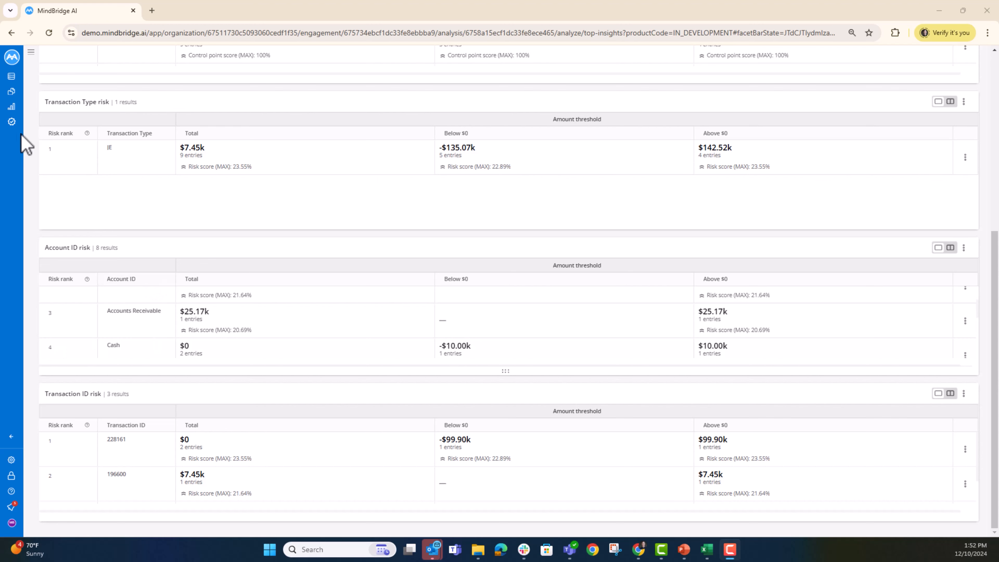
Step: Open the engagement's task manager and check the options for filtering tasks by assignee
click(13, 126)
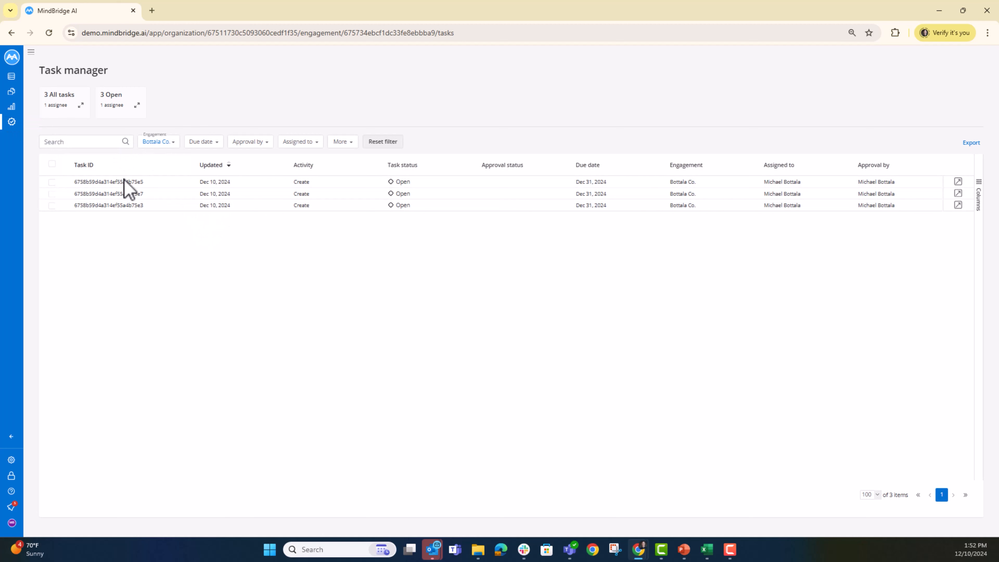
click(299, 143)
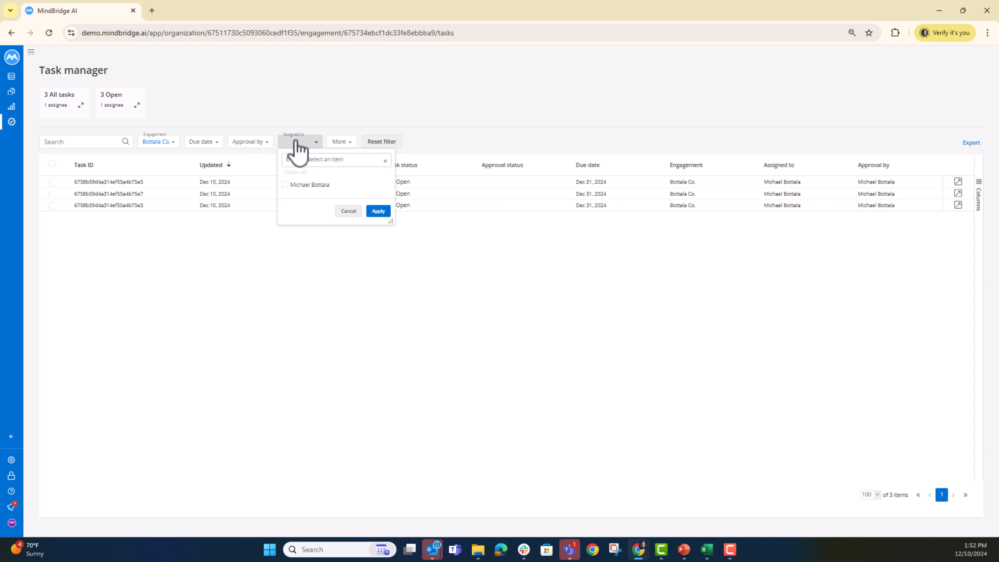
click(296, 142)
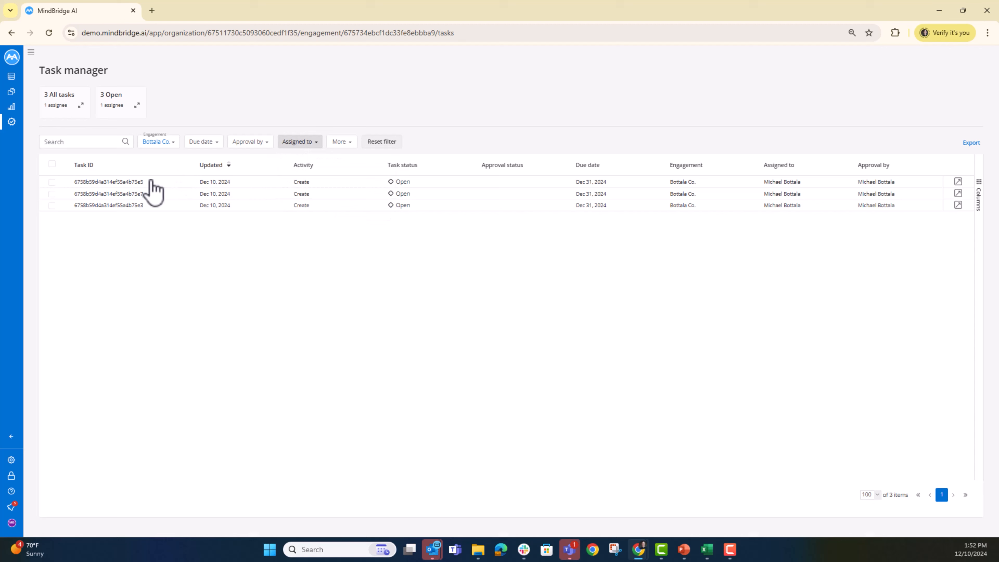
Step: Edit the first task in the list, setting its task status to Completed and its approval status to Approved
click(51, 182)
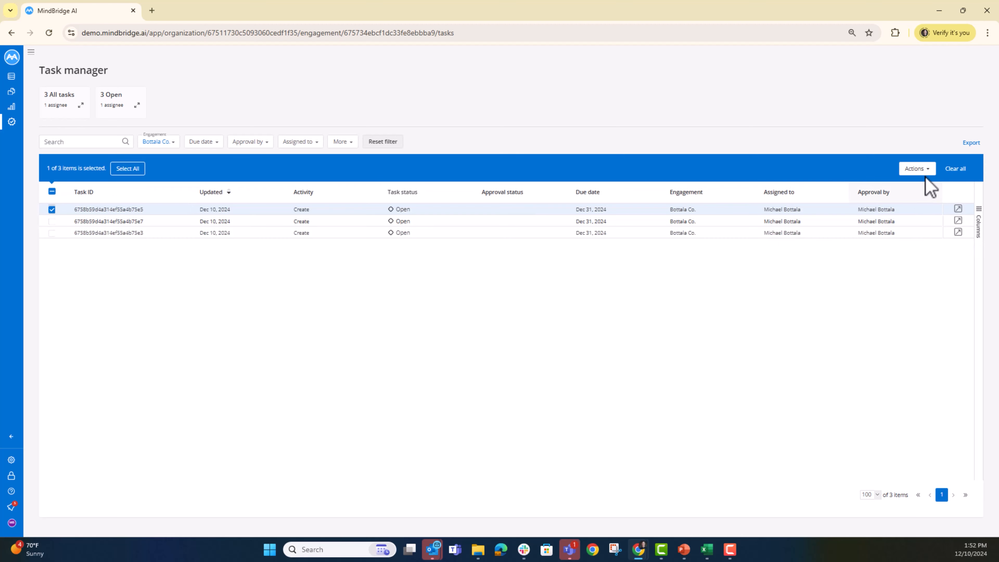
click(921, 170)
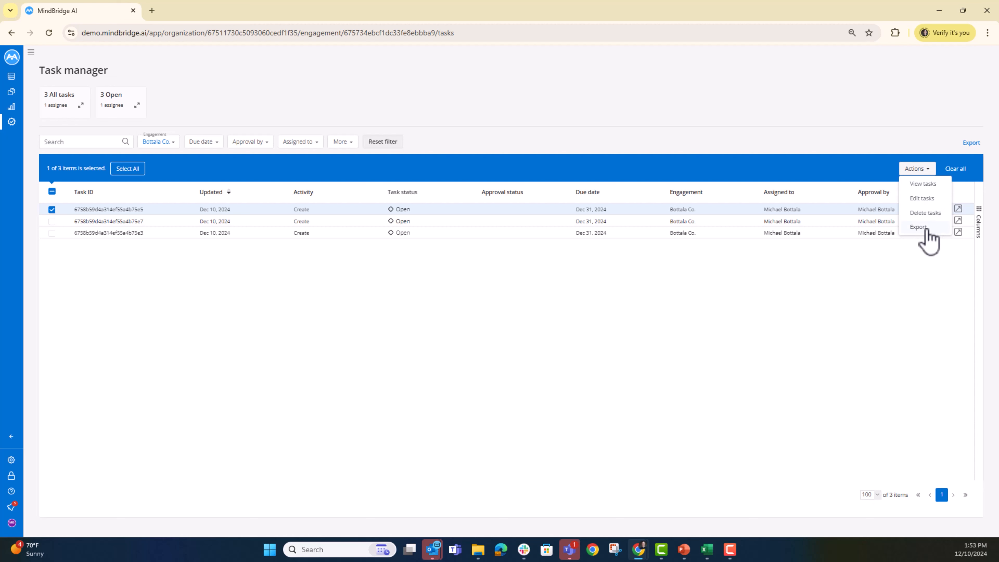
click(922, 199)
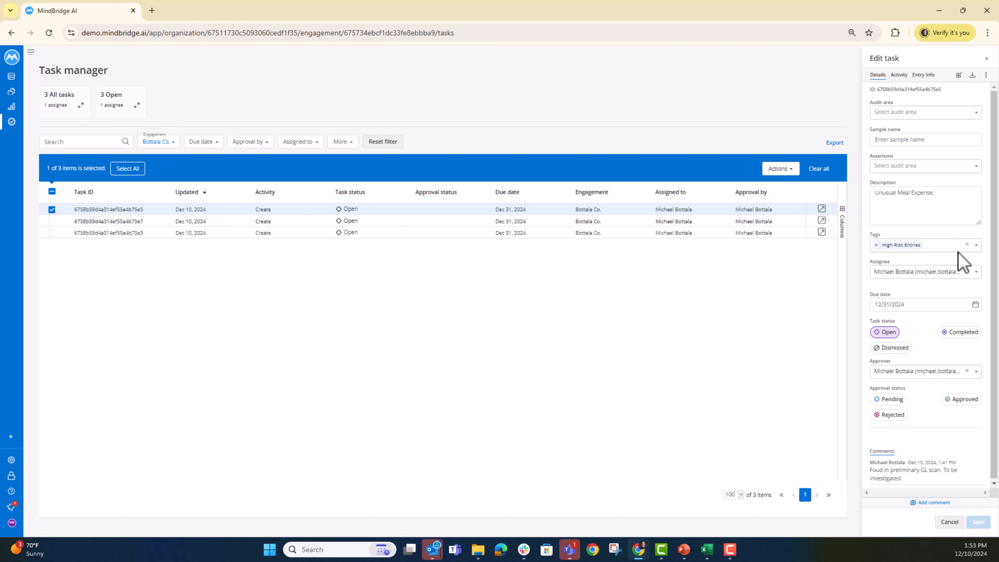
click(966, 335)
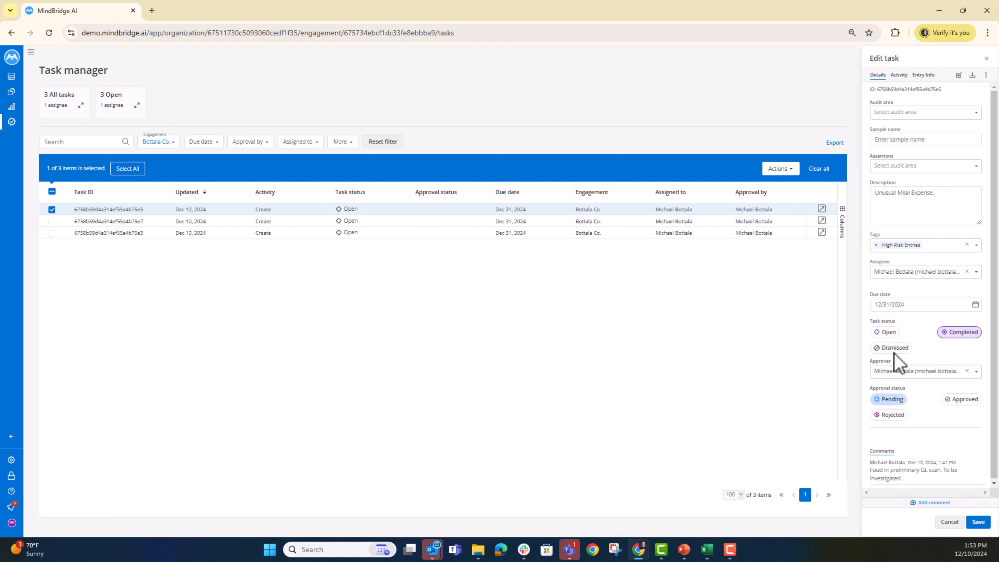
click(968, 400)
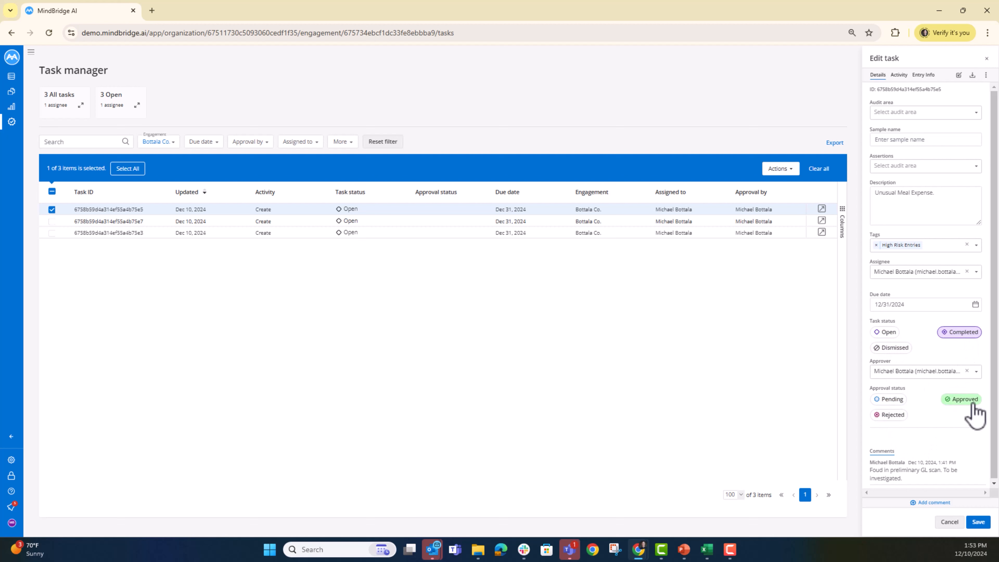